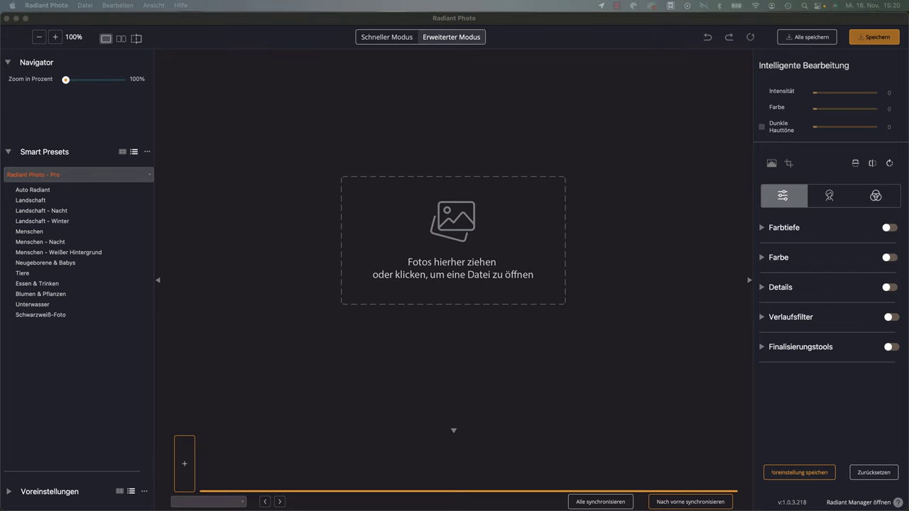
# Open _8504522.NEF with the Landschaft - Winter preset and compare it against the original using the divider.
pyautogui.moveTo(731, 257); pyautogui.dragTo(440, 253)
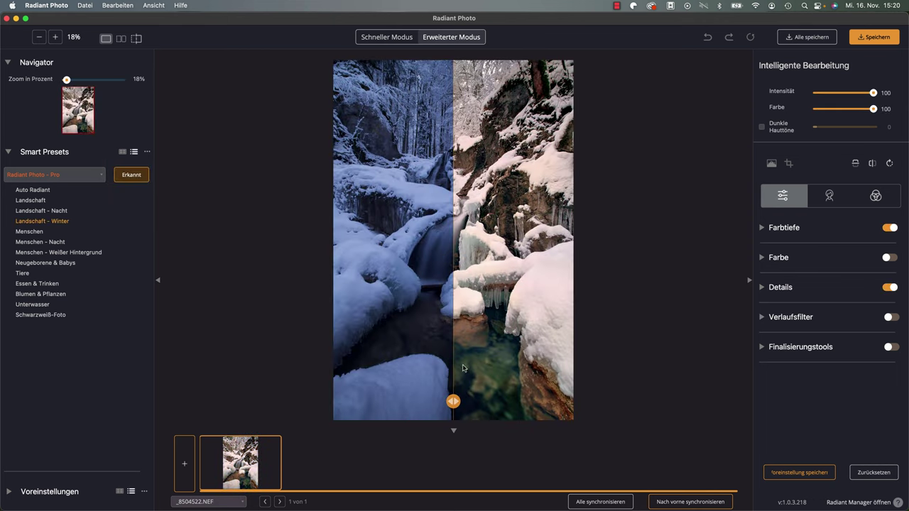
pyautogui.moveTo(452, 401)
pyautogui.mouseDown()
pyautogui.moveTo(572, 402)
pyautogui.moveTo(333, 401)
pyautogui.moveTo(535, 401)
pyautogui.moveTo(401, 402)
pyautogui.moveTo(329, 390)
pyautogui.moveTo(593, 413)
pyautogui.moveTo(309, 389)
pyautogui.moveTo(589, 405)
pyautogui.moveTo(345, 401)
pyautogui.moveTo(574, 401)
pyautogui.moveTo(371, 401)
pyautogui.moveTo(454, 387)
pyautogui.moveTo(568, 387)
pyautogui.moveTo(310, 372)
pyautogui.moveTo(576, 382)
pyautogui.moveTo(333, 387)
pyautogui.moveTo(570, 387)
pyautogui.moveTo(337, 373)
pyautogui.mouseUp()
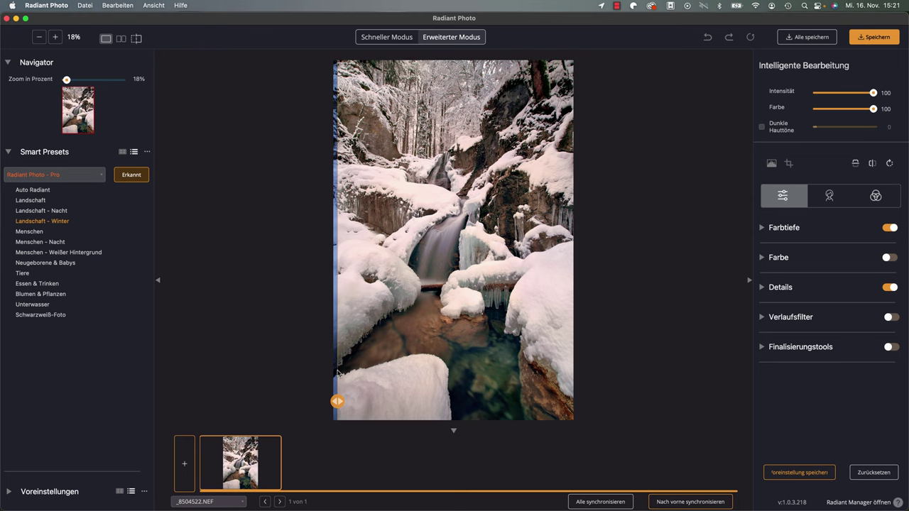
pyautogui.moveTo(337, 373); pyautogui.dragTo(332, 372)
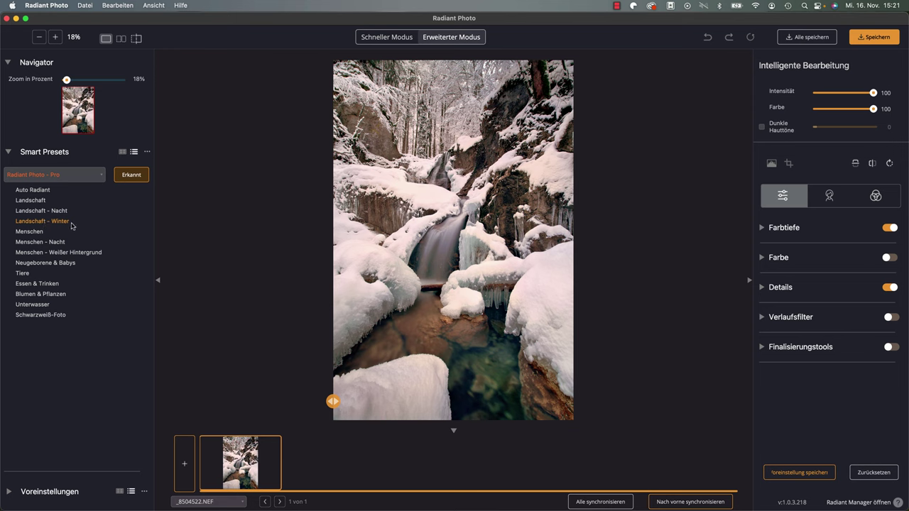
pyautogui.moveTo(332, 402)
pyautogui.mouseDown()
pyautogui.moveTo(573, 403)
pyautogui.moveTo(331, 396)
pyautogui.moveTo(531, 401)
pyautogui.moveTo(373, 401)
pyautogui.moveTo(503, 397)
pyautogui.moveTo(452, 395)
pyautogui.mouseUp()
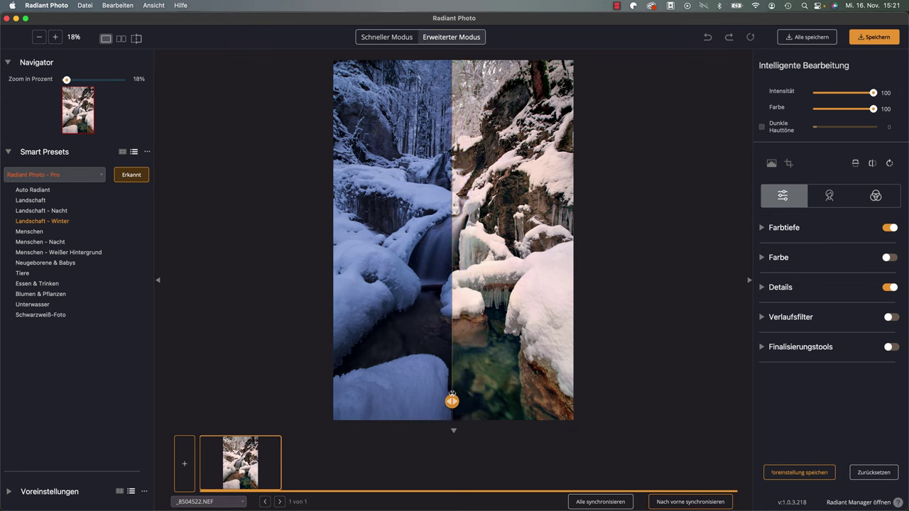
pyautogui.click(106, 40)
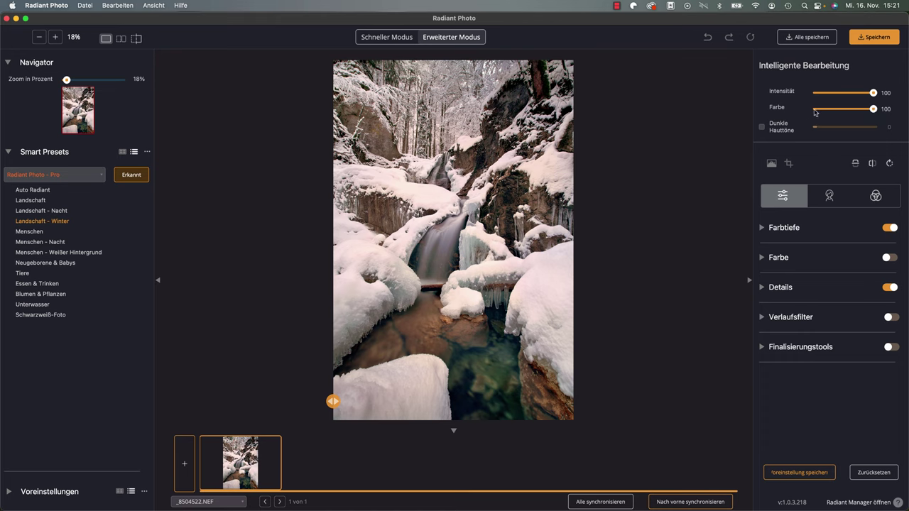
# Set the smart edit's Farbe to 70, testing Intensität before returning it to 100.
pyautogui.moveTo(873, 110); pyautogui.dragTo(833, 110)
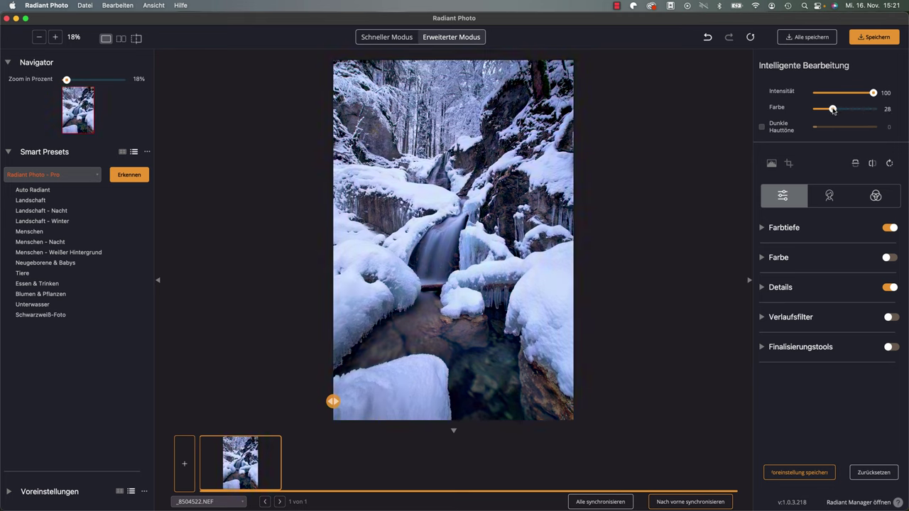
pyautogui.moveTo(833, 110); pyautogui.dragTo(852, 111)
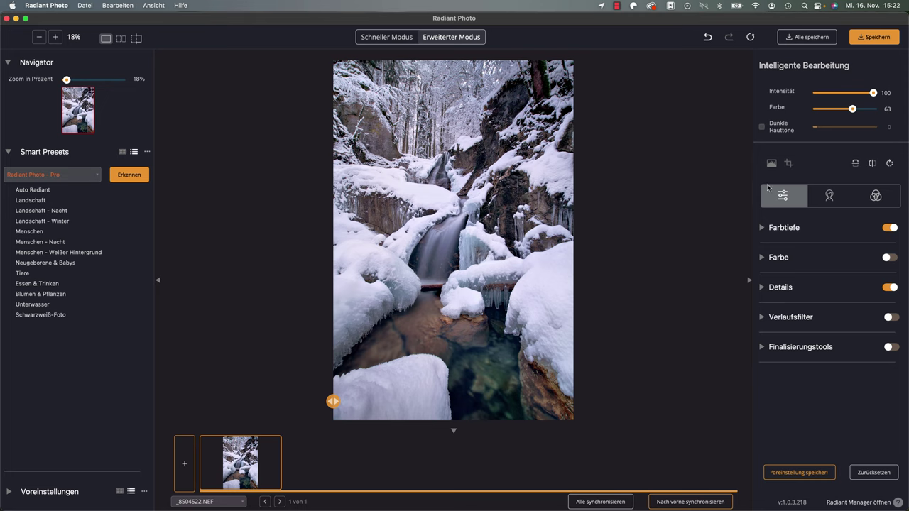
pyautogui.moveTo(851, 109); pyautogui.dragTo(883, 110)
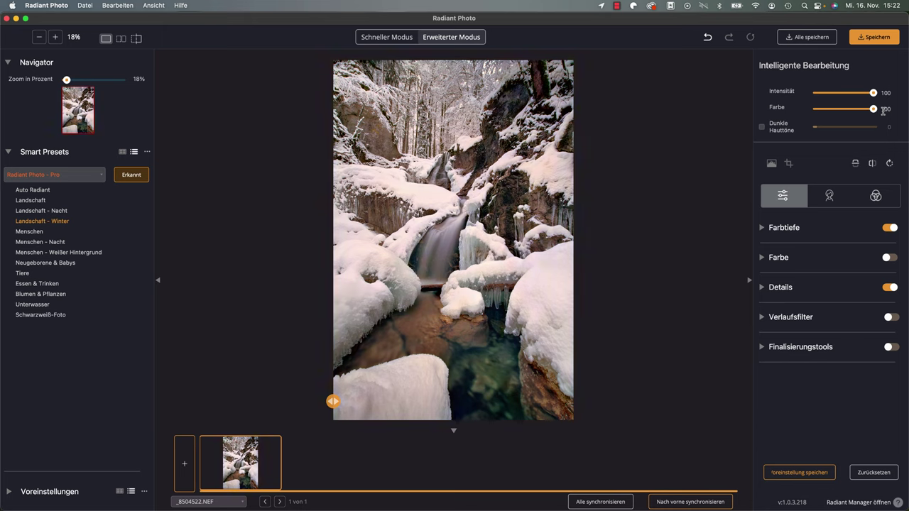
pyautogui.moveTo(874, 110); pyautogui.dragTo(857, 111)
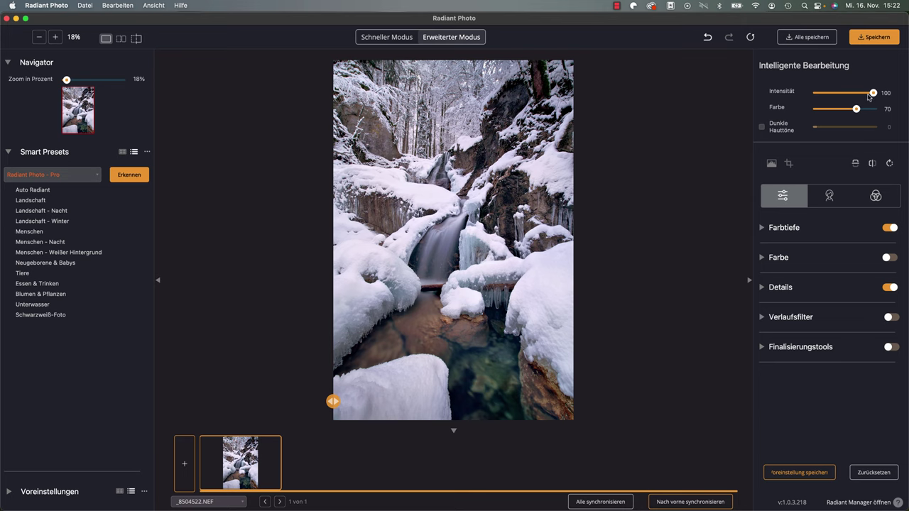
pyautogui.moveTo(868, 96); pyautogui.dragTo(820, 97)
pyautogui.moveTo(820, 94); pyautogui.dragTo(887, 97)
# Browse Finalisierungstools, then expand Farbtiefe to show Belichtung 40, Super Contrast 15 and Tiefe 87.
pyautogui.click(761, 348)
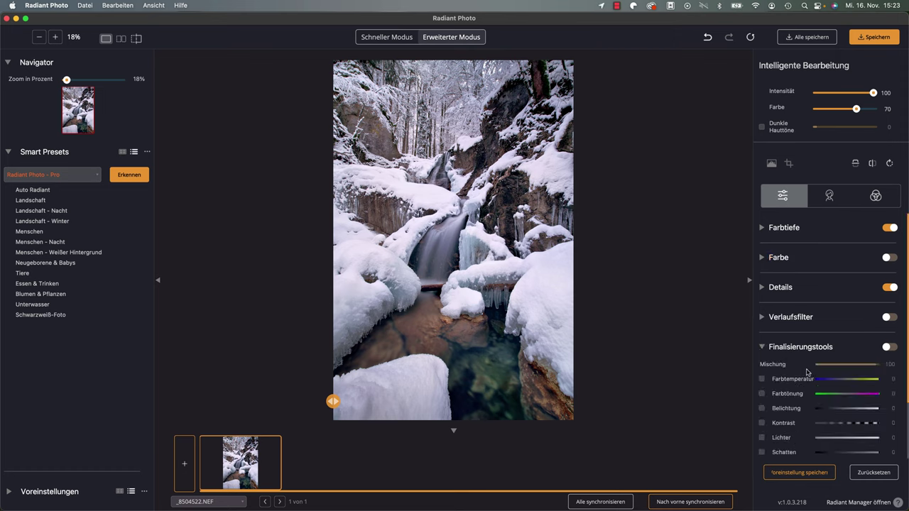
pyautogui.scroll(-2, 814, 369)
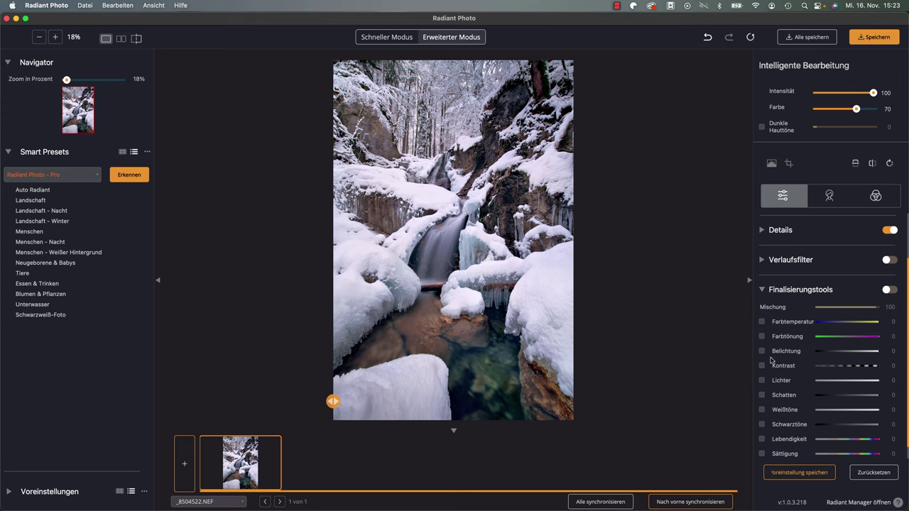
pyautogui.click(763, 290)
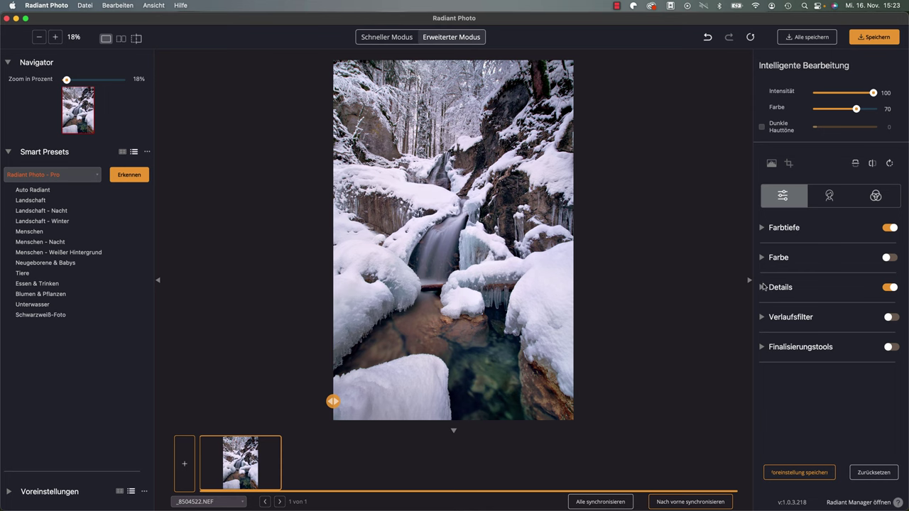
pyautogui.click(762, 229)
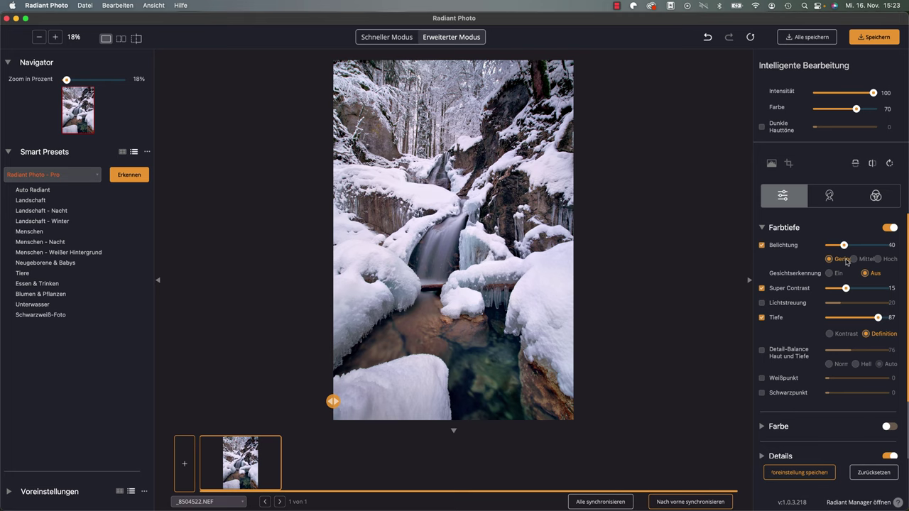
# Try Belichtung at Mittel, show the histogram with highlight clipping warning, then revert Belichtung to Gering.
pyautogui.click(854, 260)
pyautogui.moveTo(844, 246); pyautogui.dragTo(854, 246)
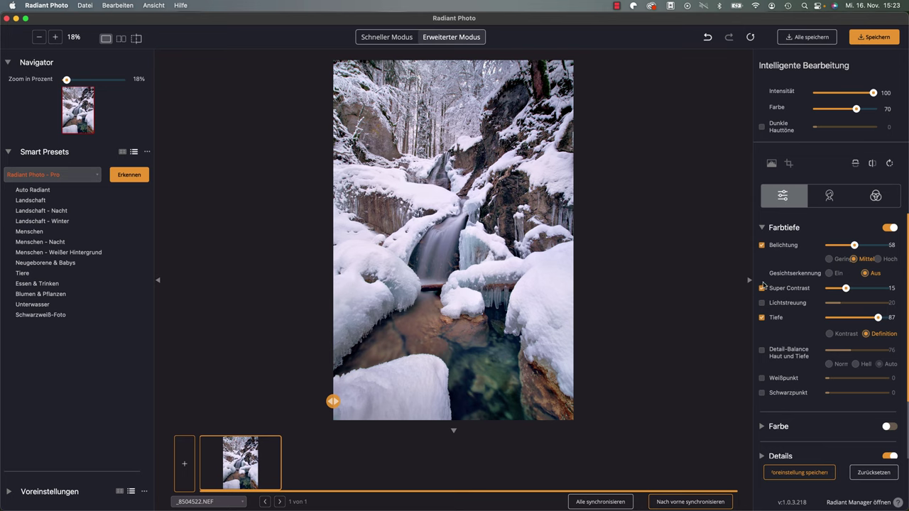
pyautogui.click(771, 166)
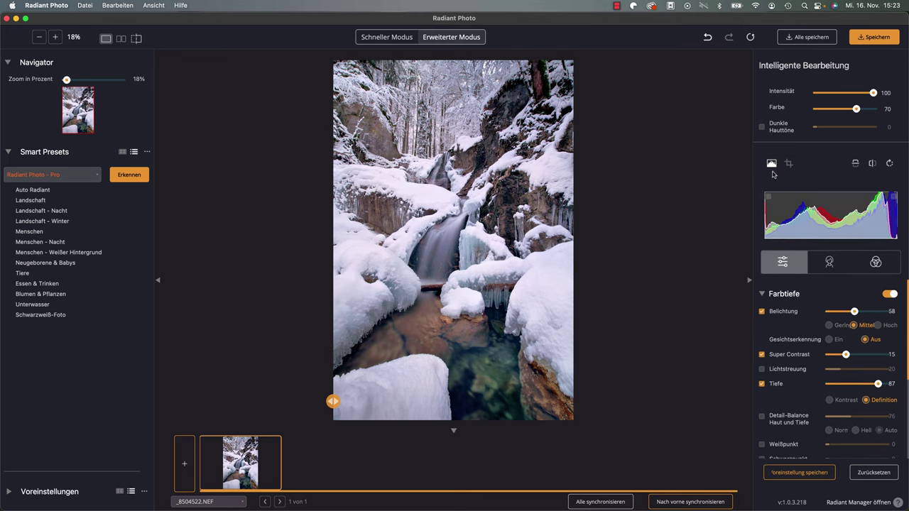
pyautogui.click(892, 199)
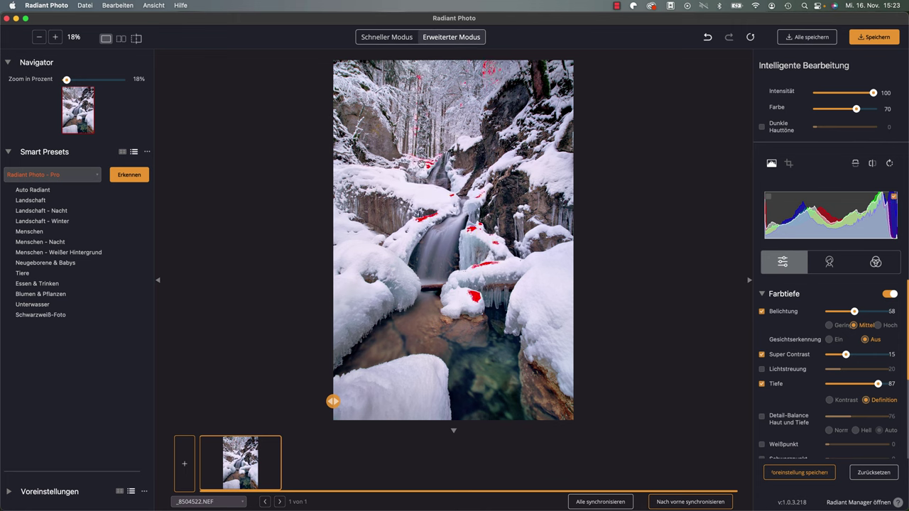
pyautogui.click(829, 325)
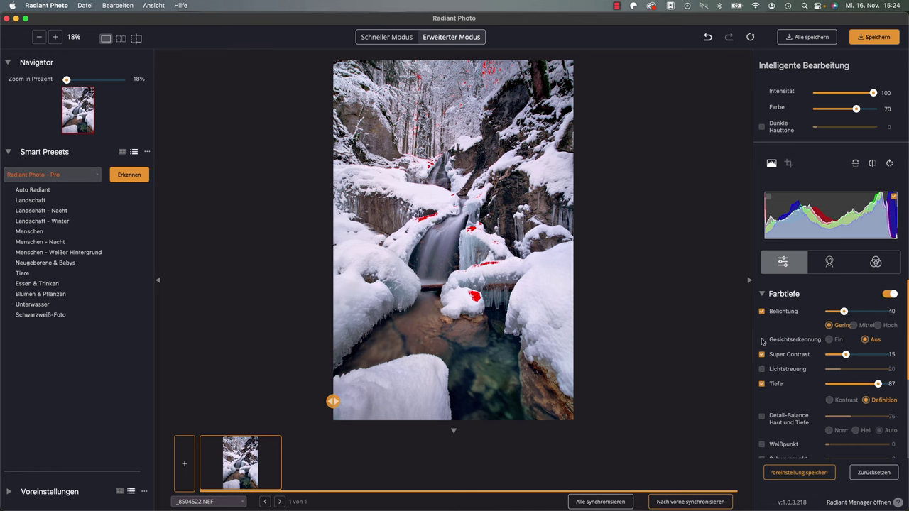
# Enable Weißpunkt at 40 and turn on the shadow clipping warning.
pyautogui.scroll(-2, 790, 345)
pyautogui.scroll(-1, 790, 346)
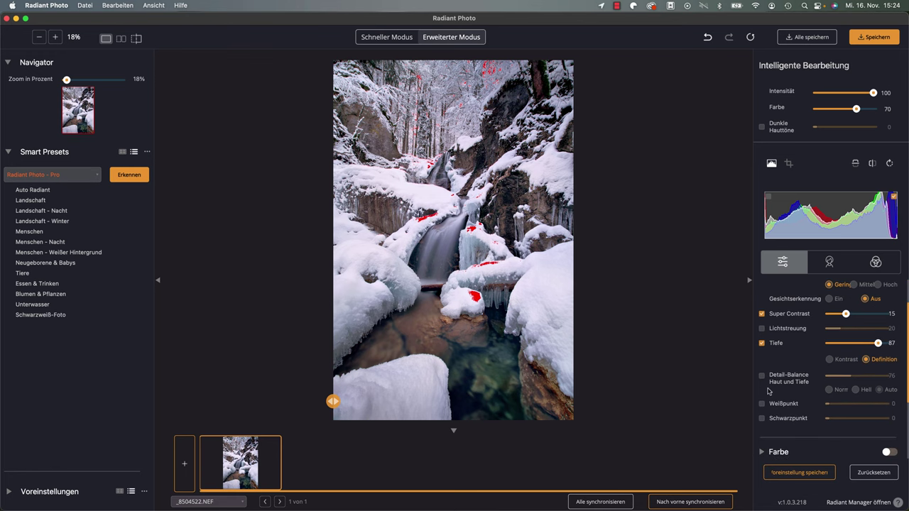
pyautogui.click(763, 404)
pyautogui.moveTo(830, 404); pyautogui.dragTo(856, 405)
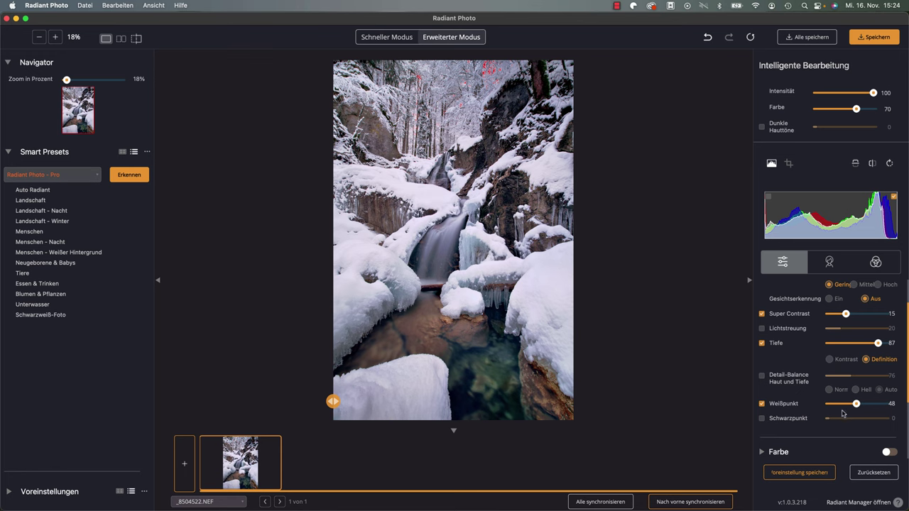
pyautogui.moveTo(856, 404); pyautogui.dragTo(851, 405)
pyautogui.click(768, 196)
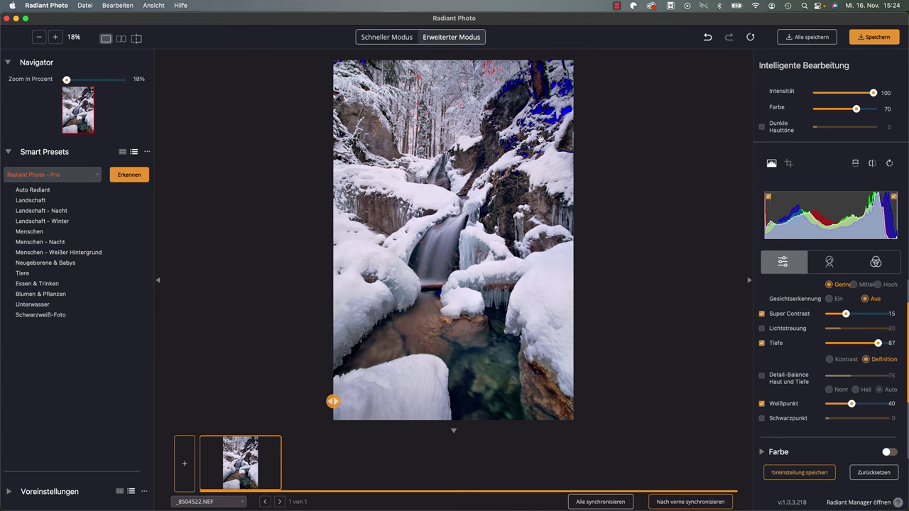
# Enable Schwarzpunkt in Farbtiefe and set it to 21.
pyautogui.click(762, 419)
pyautogui.moveTo(828, 419); pyautogui.dragTo(835, 423)
pyautogui.click(839, 420)
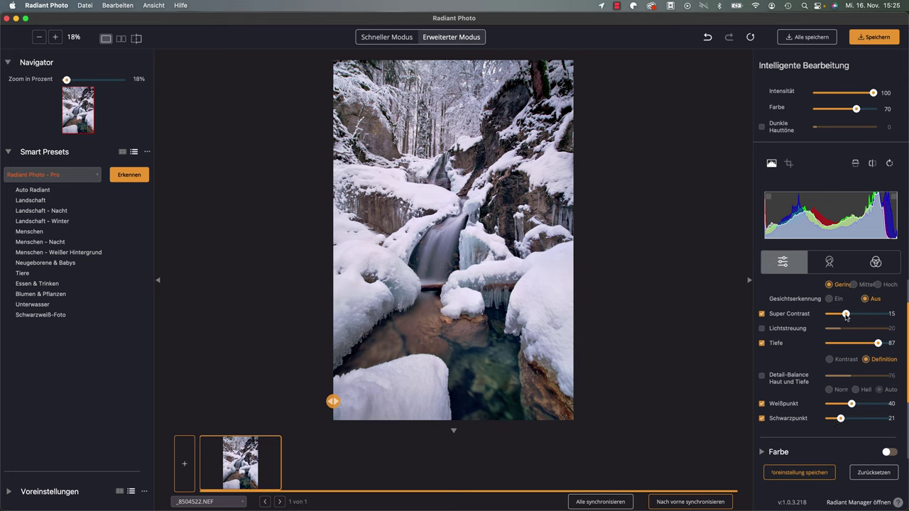
# Push Super Contrast to 25, then settle it at 20.
pyautogui.moveTo(845, 313); pyautogui.dragTo(857, 313)
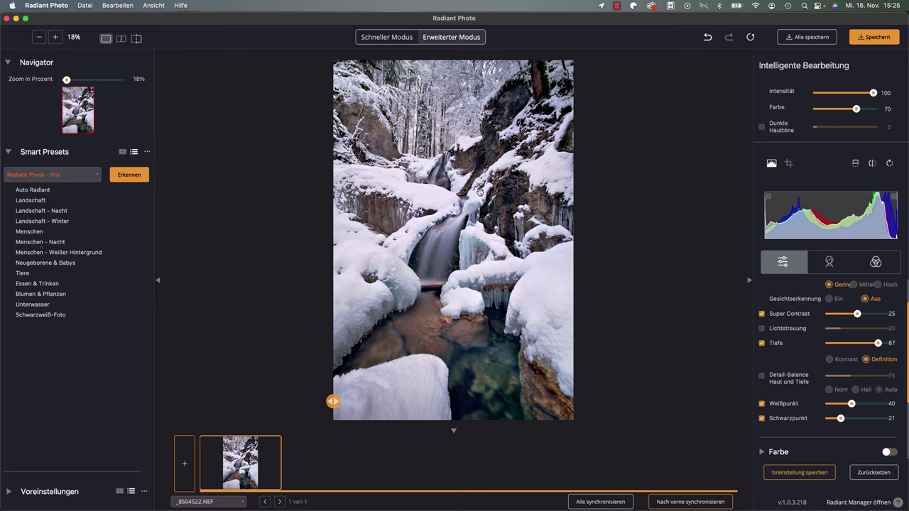
pyautogui.moveTo(858, 314); pyautogui.dragTo(852, 316)
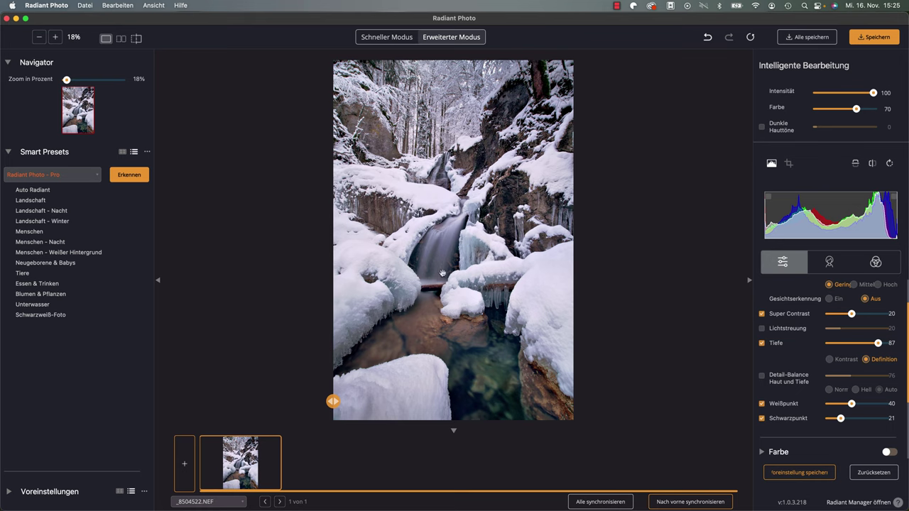
# Undo the last change, then enable Lichtstreuung and settle it at 46 after trying 75, 3 and 83.
pyautogui.press('super+z')
pyautogui.click(762, 328)
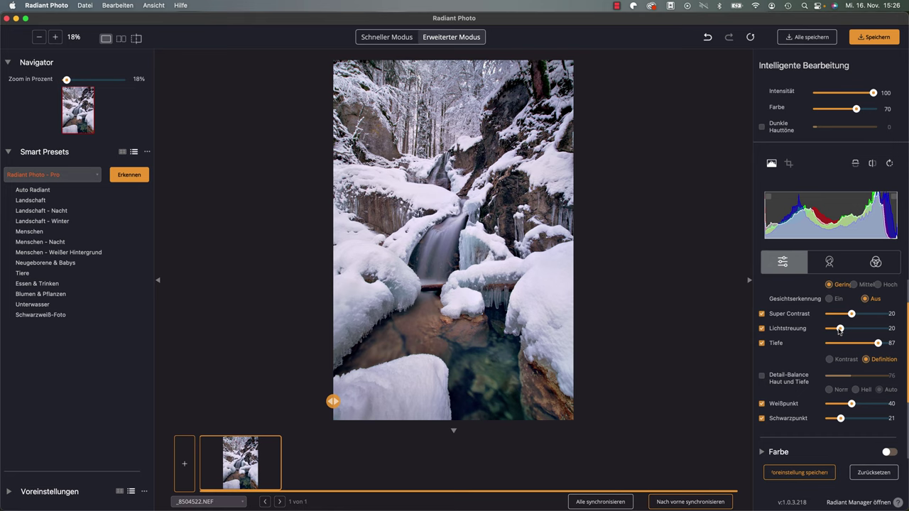
pyautogui.moveTo(841, 330); pyautogui.dragTo(871, 331)
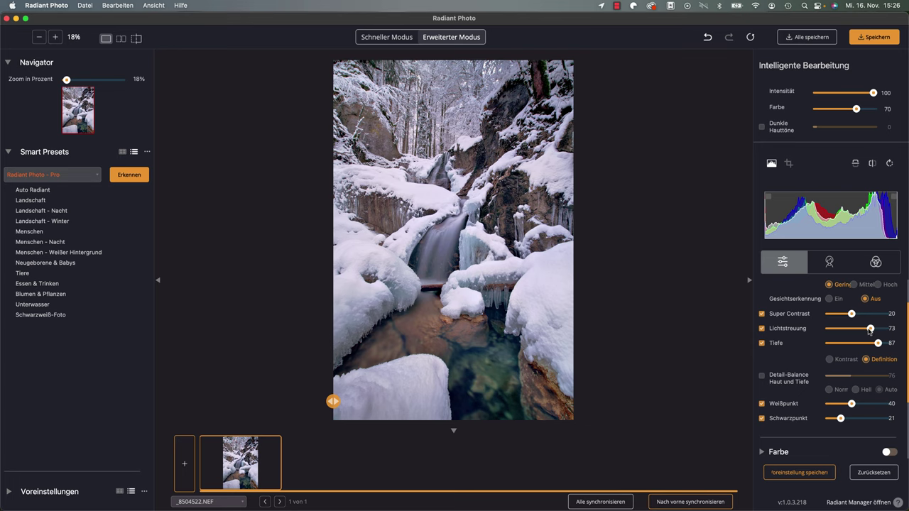
pyautogui.moveTo(871, 330); pyautogui.dragTo(830, 330)
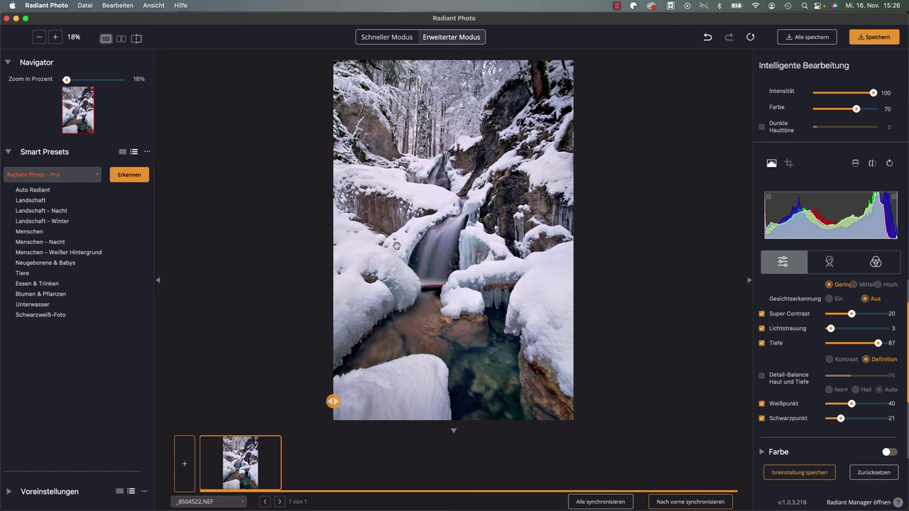
pyautogui.moveTo(830, 330); pyautogui.dragTo(876, 332)
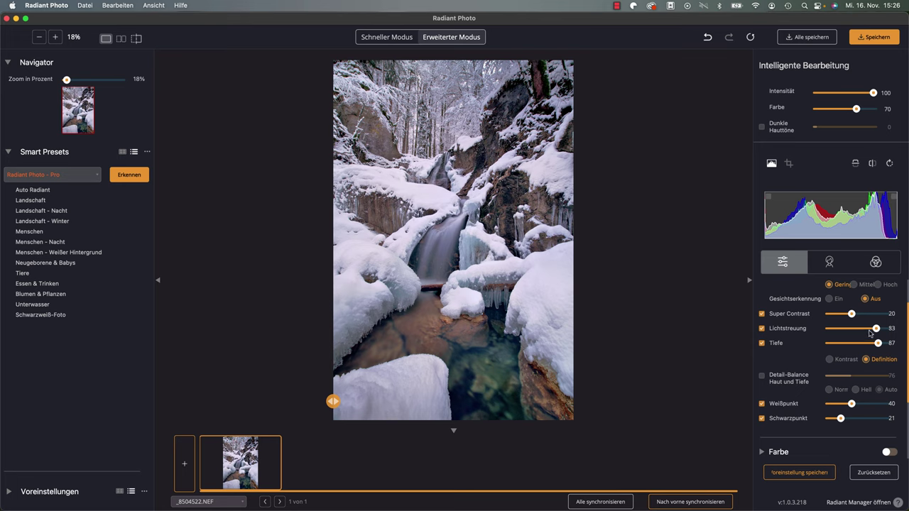
pyautogui.moveTo(874, 328); pyautogui.dragTo(855, 328)
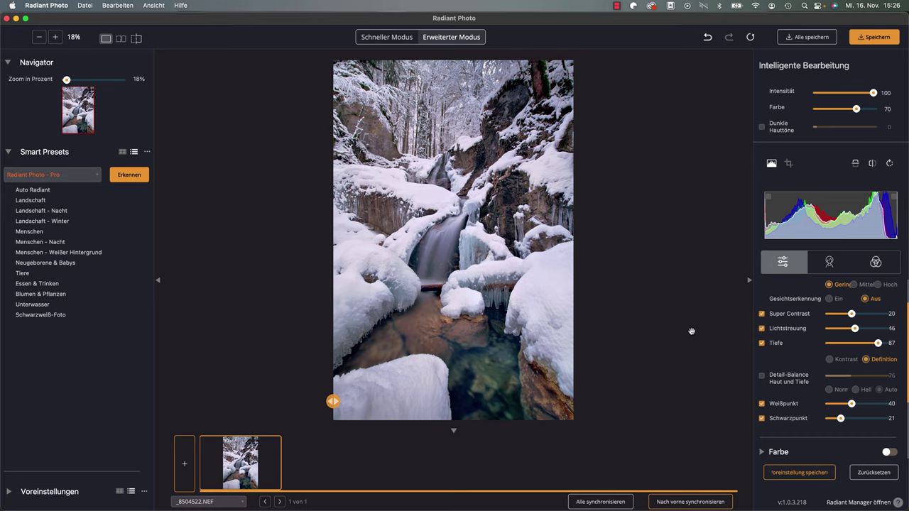
pyautogui.scroll(2, 756, 334)
# Collapse Farbtiefe, switch on Farbe with Farbtreue Lebhaft at 21 and Farbtönung korrigieren at 50.
pyautogui.click(762, 294)
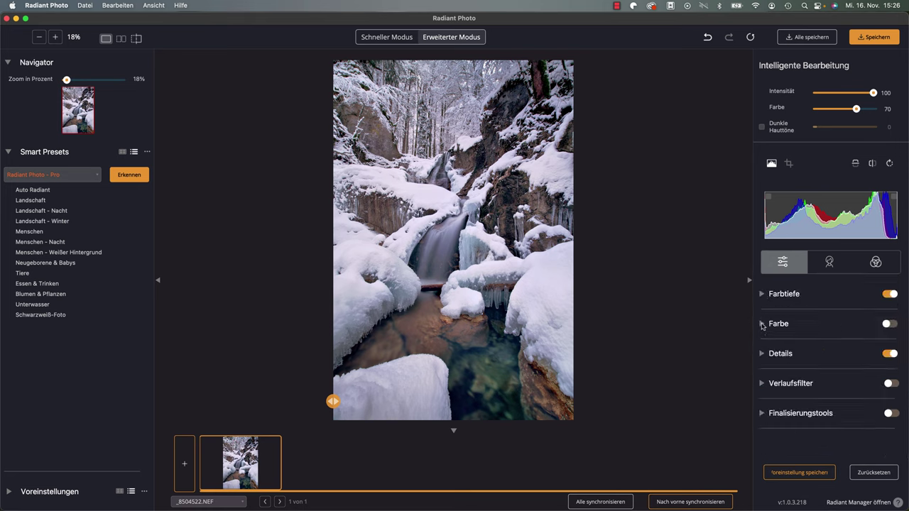
pyautogui.click(761, 323)
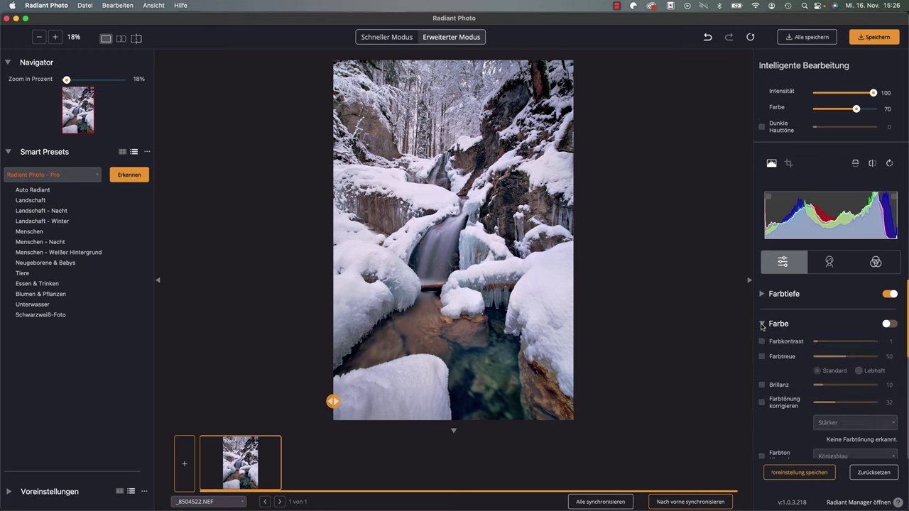
pyautogui.click(888, 324)
pyautogui.click(762, 356)
pyautogui.click(859, 370)
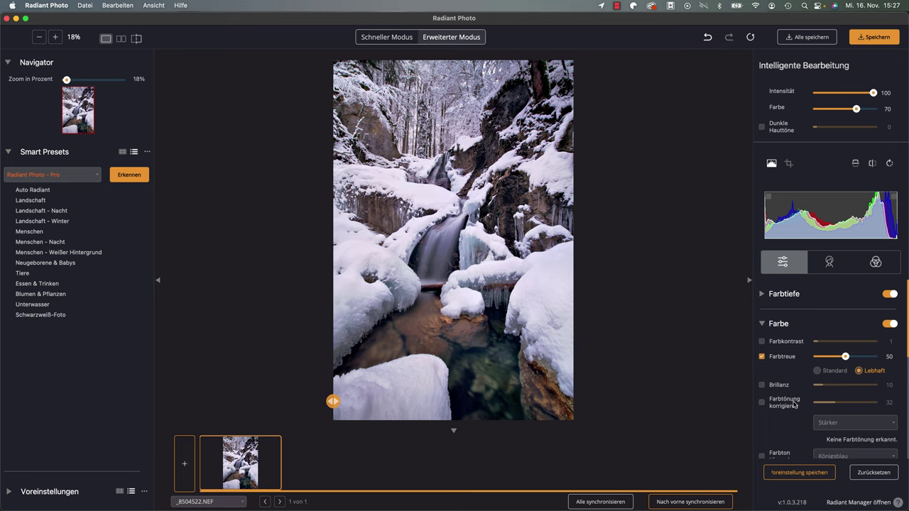
pyautogui.click(762, 403)
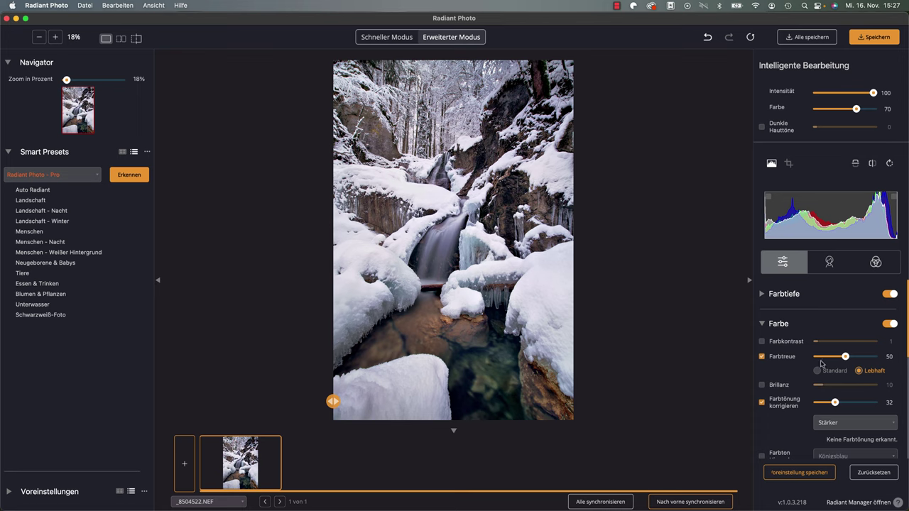
pyautogui.moveTo(843, 358); pyautogui.dragTo(829, 360)
pyautogui.moveTo(836, 404); pyautogui.dragTo(844, 402)
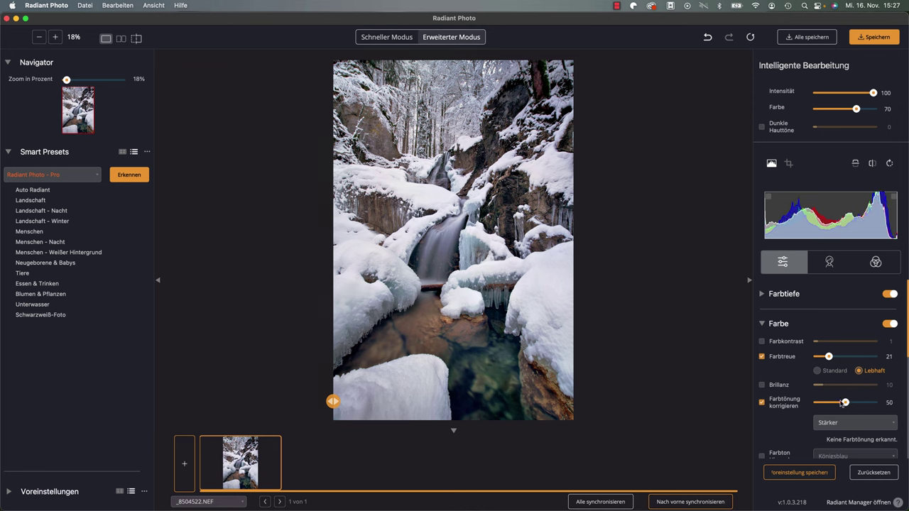
# Reopen Farbtiefe, set Super Contrast to 10 and Weißpunkt to 60, then collapse it.
pyautogui.scroll(-1, 763, 300)
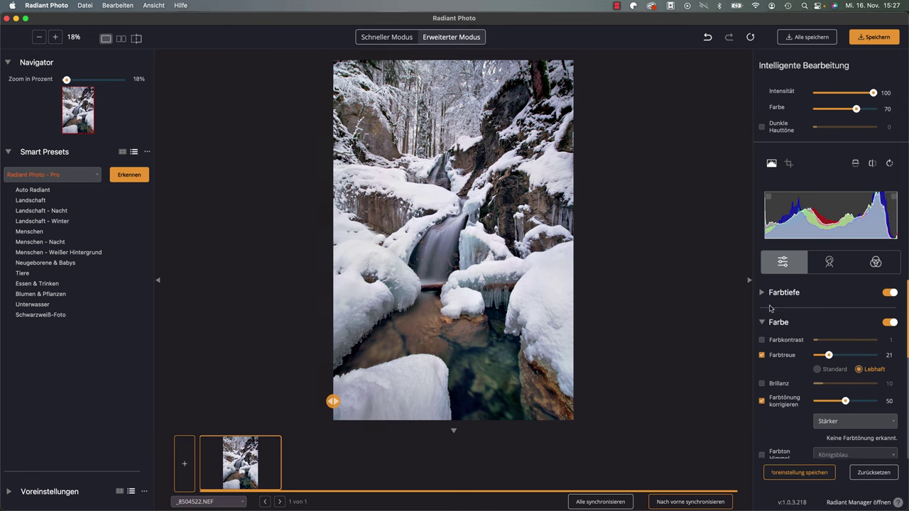
pyautogui.scroll(-1, 770, 370)
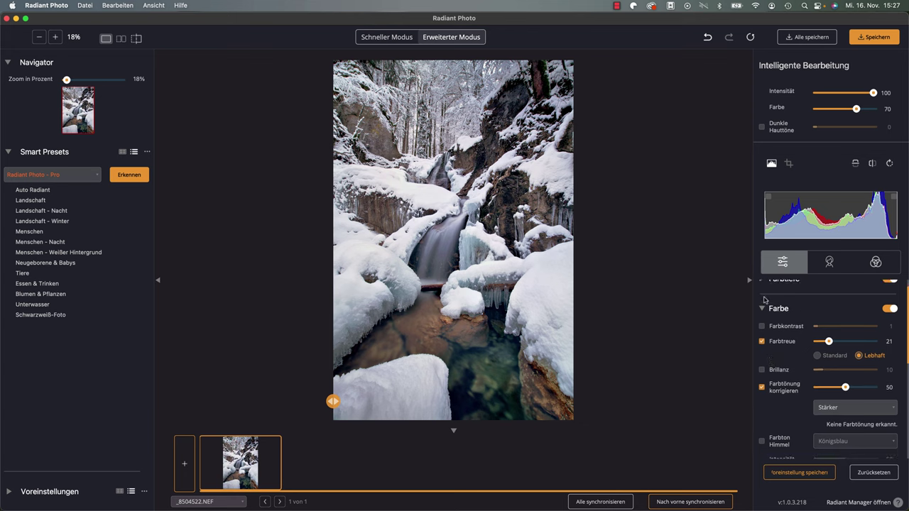
pyautogui.scroll(2, 764, 298)
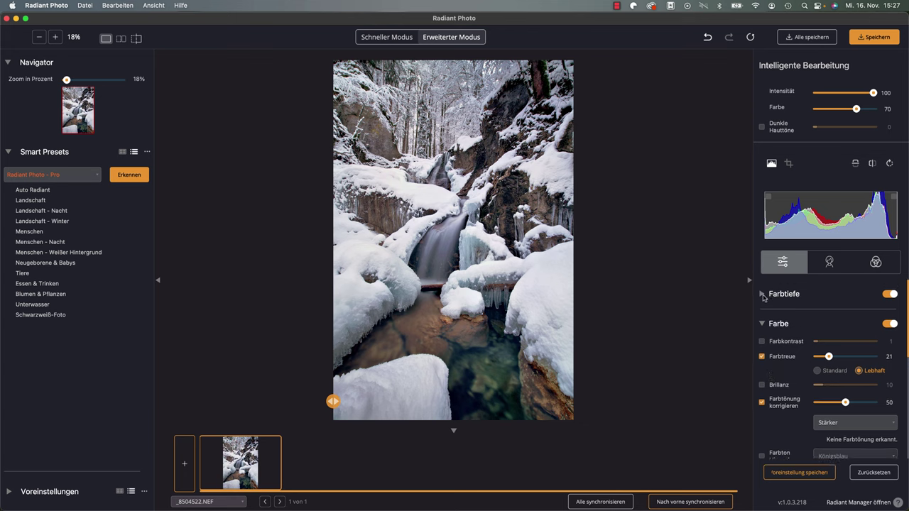
pyautogui.click(763, 295)
pyautogui.moveTo(851, 355); pyautogui.dragTo(840, 355)
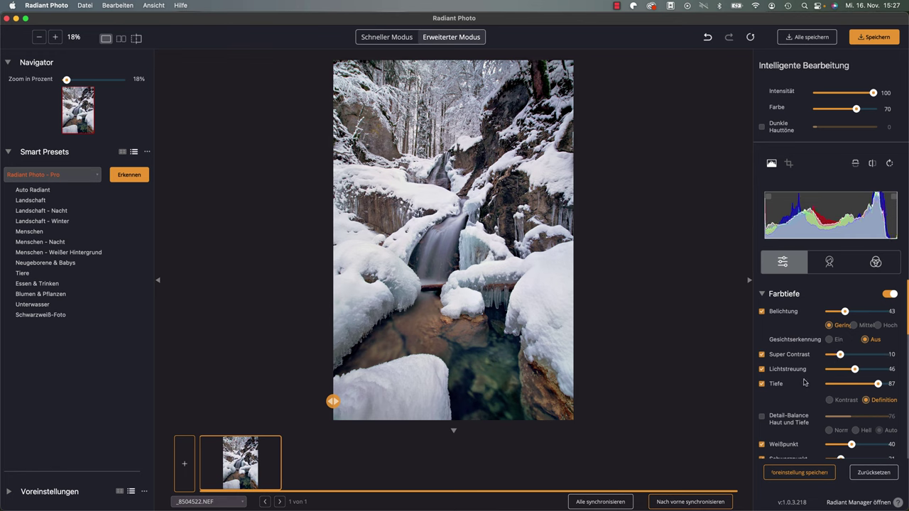
pyautogui.scroll(-1, 824, 426)
pyautogui.moveTo(851, 433); pyautogui.dragTo(863, 433)
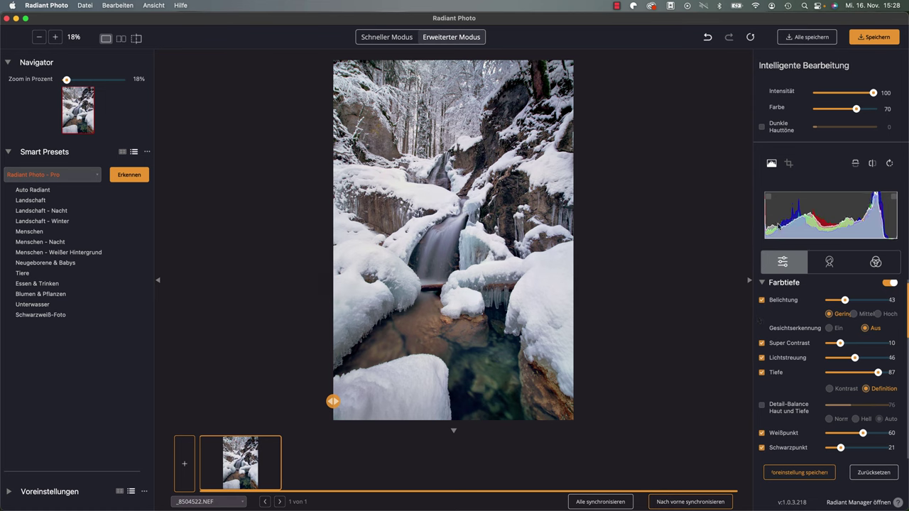
pyautogui.click(761, 284)
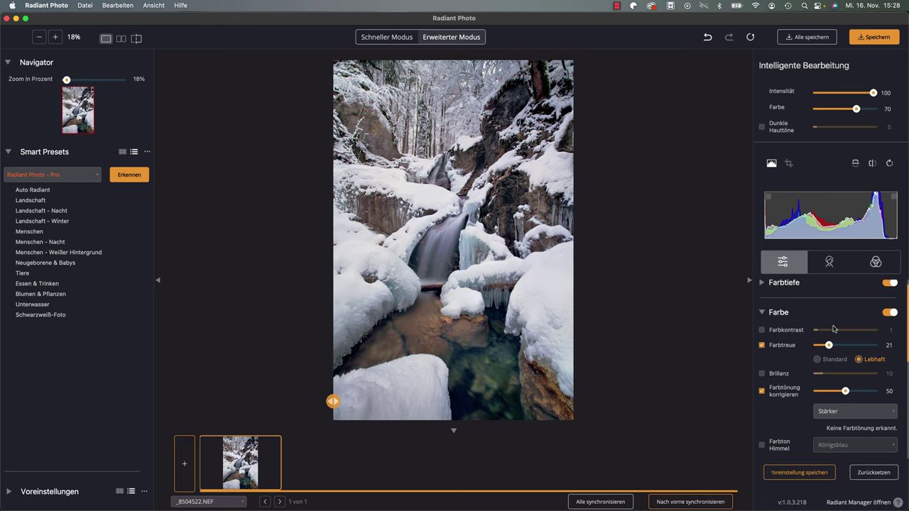
pyautogui.scroll(-1, 837, 392)
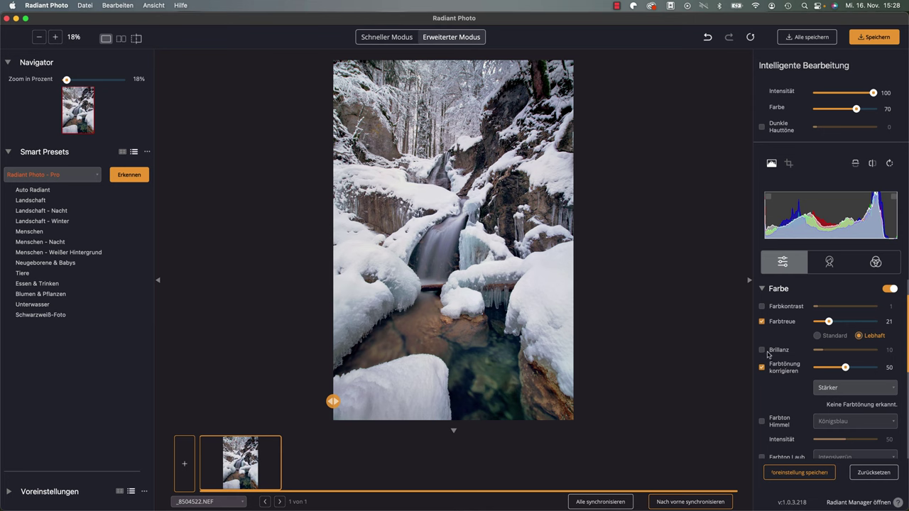
# Collapse Farbe and switch on the Finalisierungstools section.
pyautogui.scroll(1, 764, 352)
pyautogui.click(762, 324)
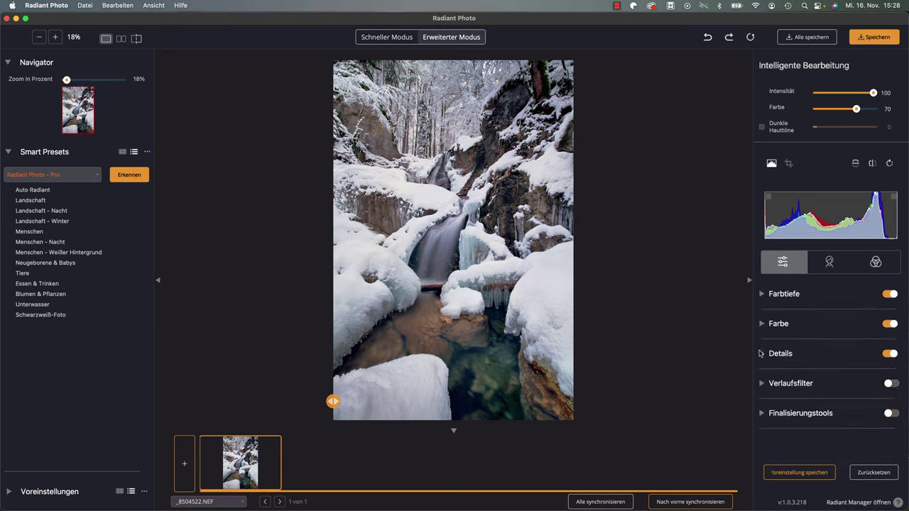
pyautogui.click(760, 413)
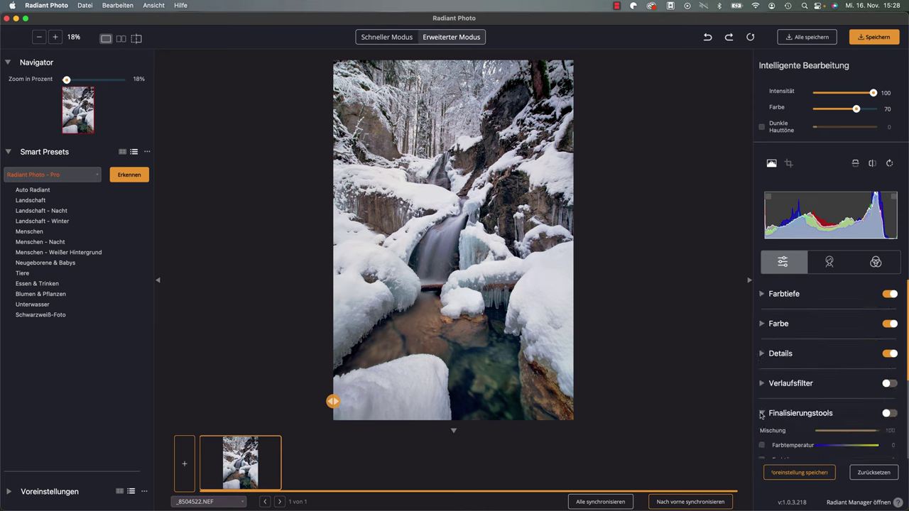
pyautogui.click(887, 413)
pyautogui.scroll(-2, 792, 416)
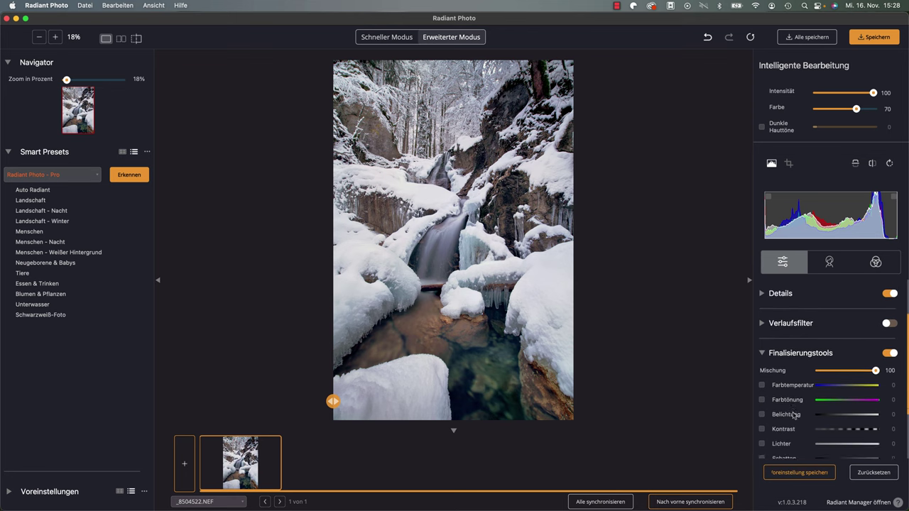
pyautogui.scroll(-2, 792, 416)
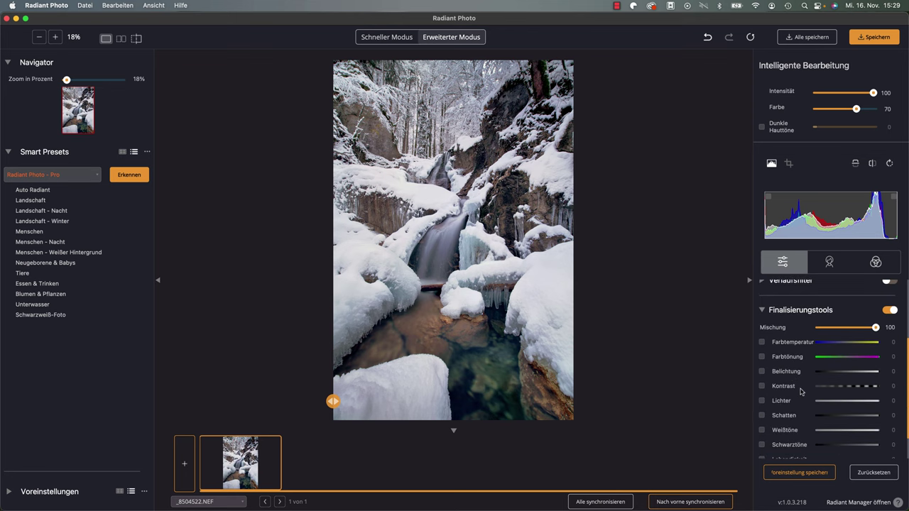
pyautogui.scroll(-1, 787, 390)
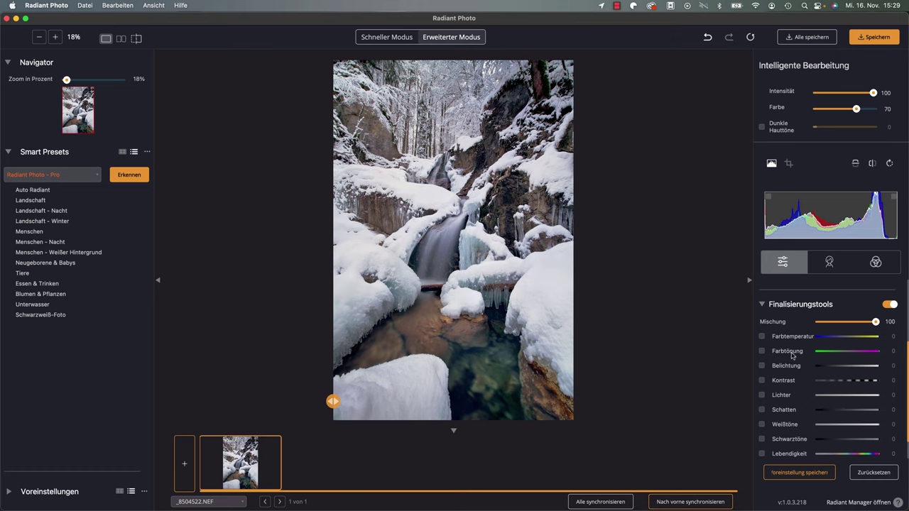
pyautogui.scroll(-1, 763, 338)
# Enable Farbtemperatur and set it to -2.
pyautogui.click(760, 331)
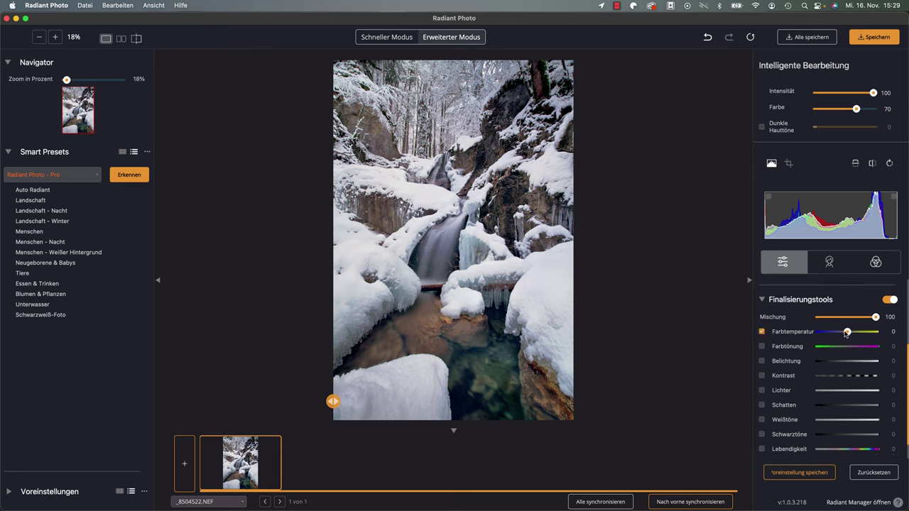
pyautogui.scroll(-1, 849, 337)
pyautogui.moveTo(847, 330); pyautogui.dragTo(844, 329)
pyautogui.scroll(1, 845, 333)
pyautogui.scroll(1, 845, 332)
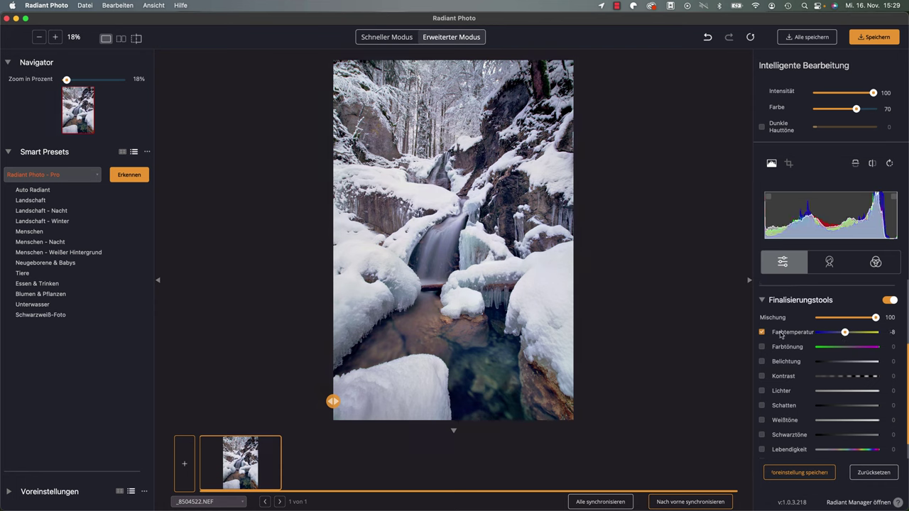
pyautogui.click(846, 333)
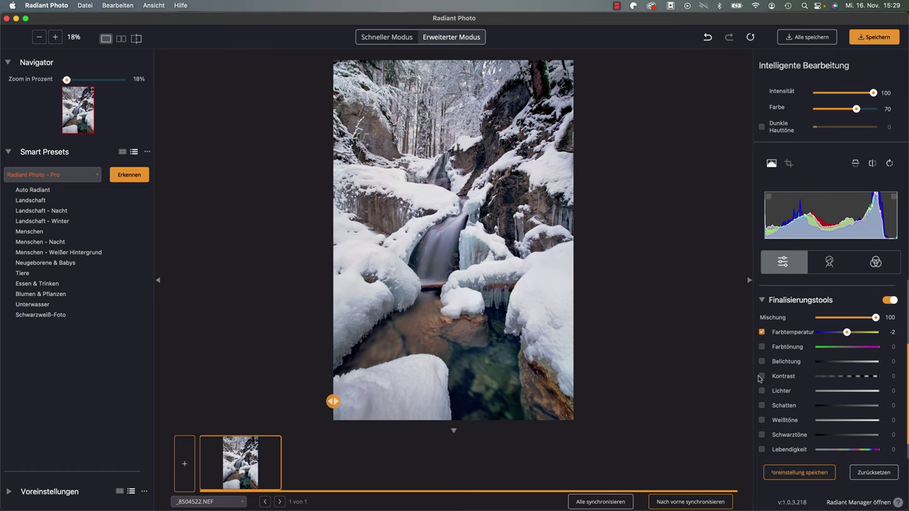
# Enable Lichter at -10 and Kontrast at 10.
pyautogui.click(761, 390)
pyautogui.moveTo(846, 390); pyautogui.dragTo(841, 392)
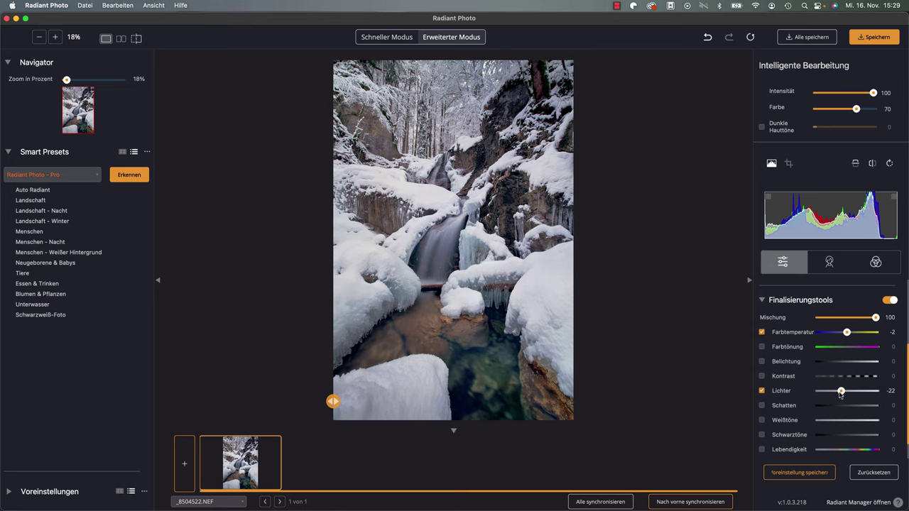
pyautogui.moveTo(841, 394); pyautogui.dragTo(844, 396)
pyautogui.click(761, 376)
pyautogui.moveTo(846, 377); pyautogui.dragTo(849, 377)
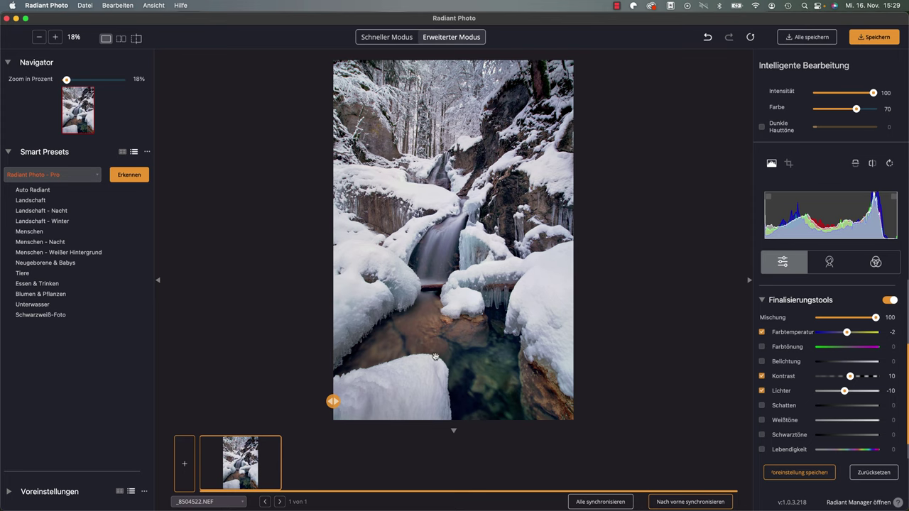
# Compare the waterfall photo before and after the edits using the before/after divider.
pyautogui.scroll(-2, 795, 417)
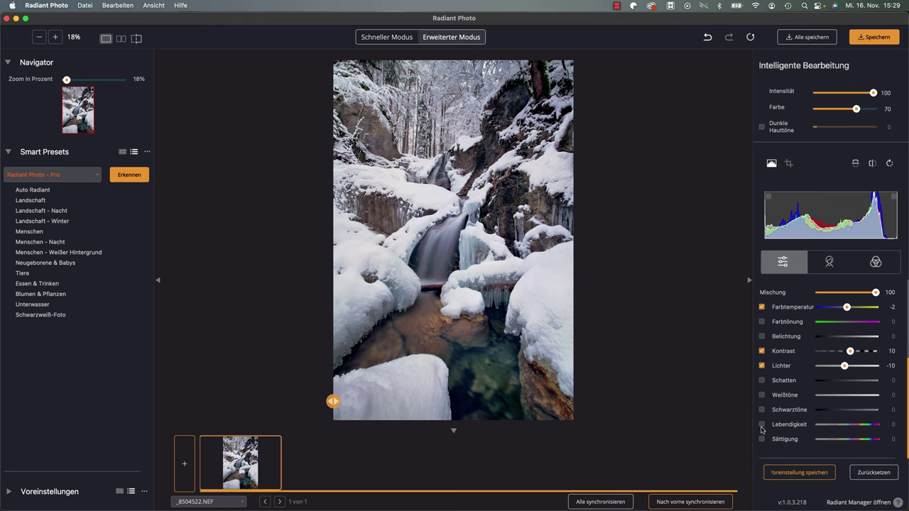
pyautogui.scroll(5, 761, 428)
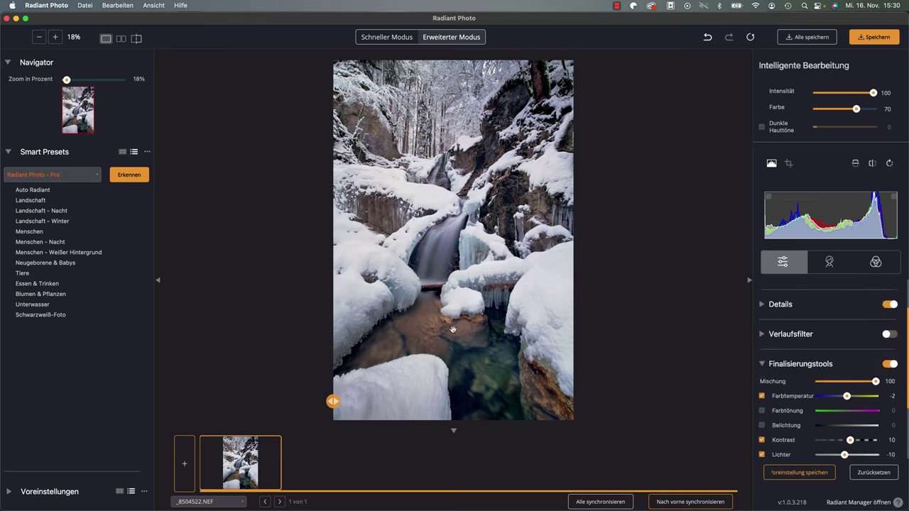
pyautogui.moveTo(332, 401)
pyautogui.mouseDown()
pyautogui.moveTo(635, 407)
pyautogui.moveTo(304, 395)
pyautogui.moveTo(637, 398)
pyautogui.moveTo(319, 399)
pyautogui.mouseUp()
# Collapse Finalisierungstools, then briefly expand and collapse Verlaufsfilter, leaving it off.
pyautogui.scroll(3, 837, 390)
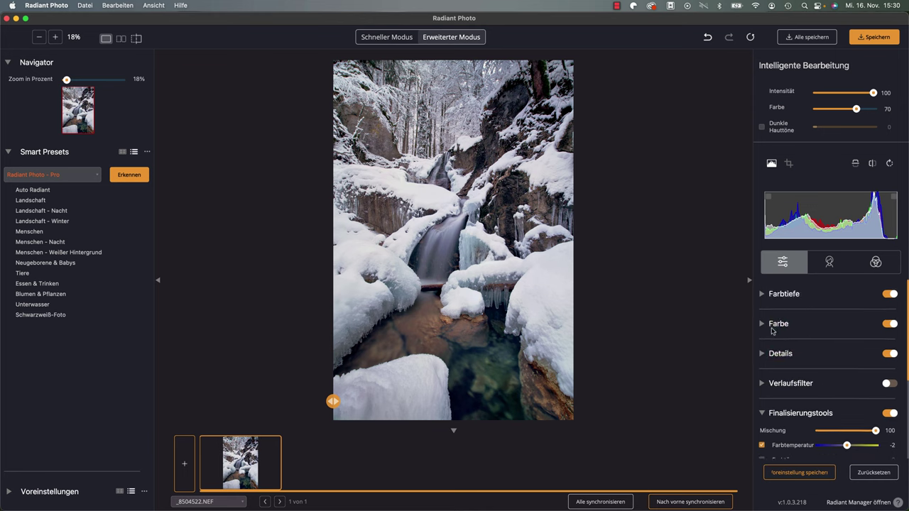
pyautogui.click(763, 414)
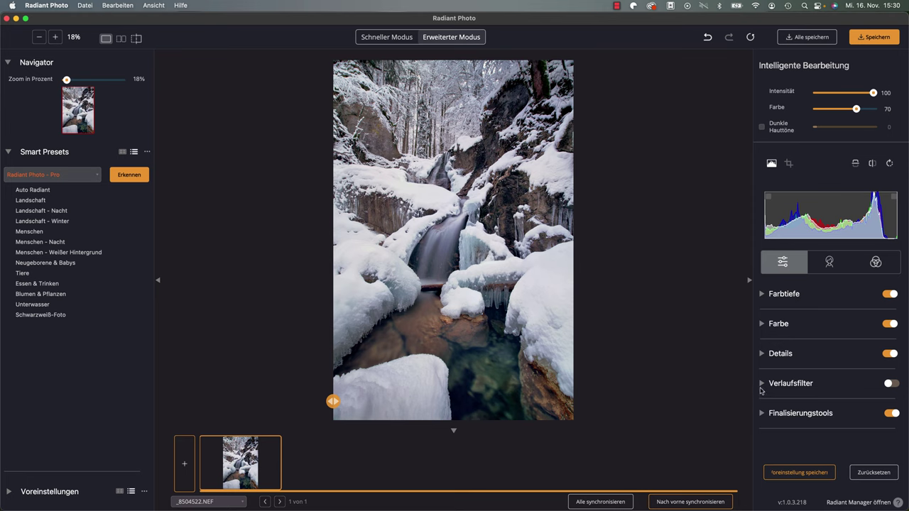
pyautogui.click(762, 384)
pyautogui.scroll(-2, 821, 406)
pyautogui.scroll(-2, 821, 406)
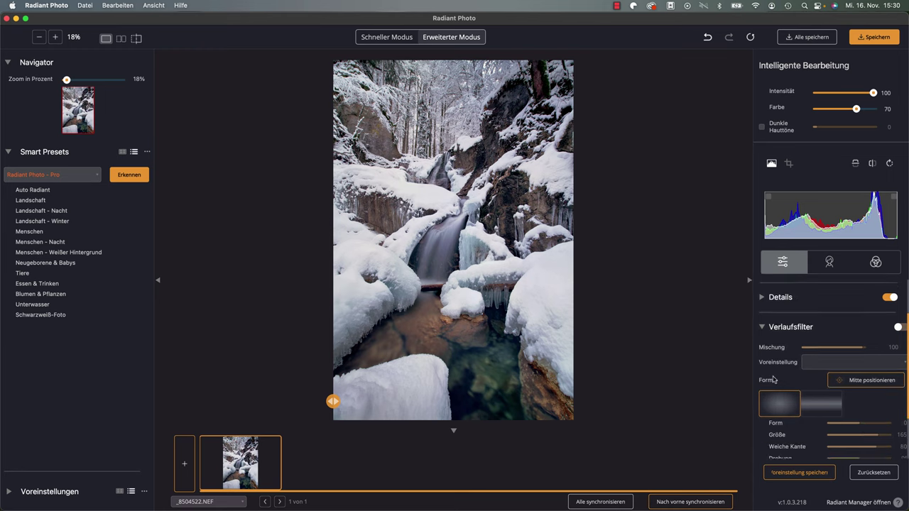
pyautogui.click(763, 327)
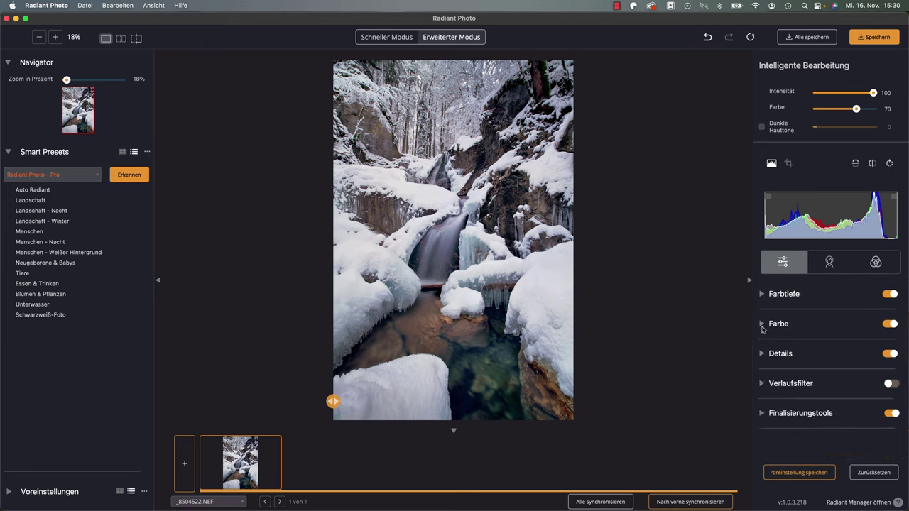